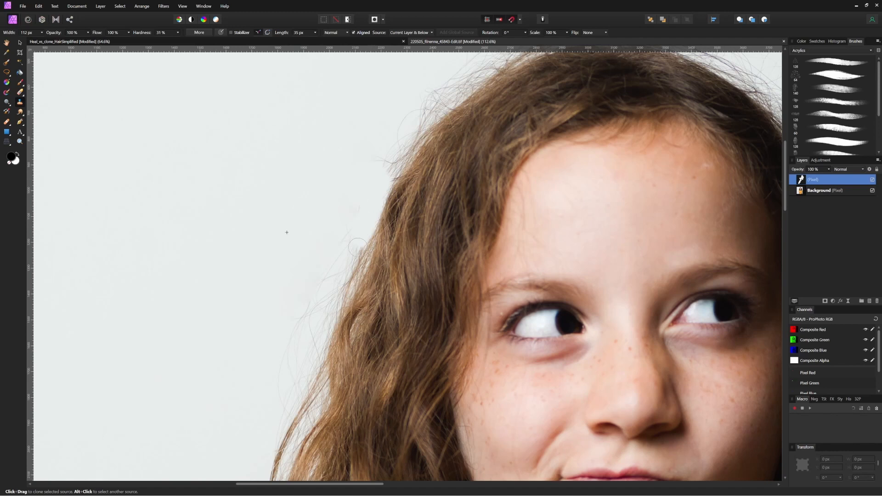
Clone away the stray hairs along the outer edge of the girl's hair using the plain background, on the upper pixel layer.
left_click_drag(301, 382, 332, 293)
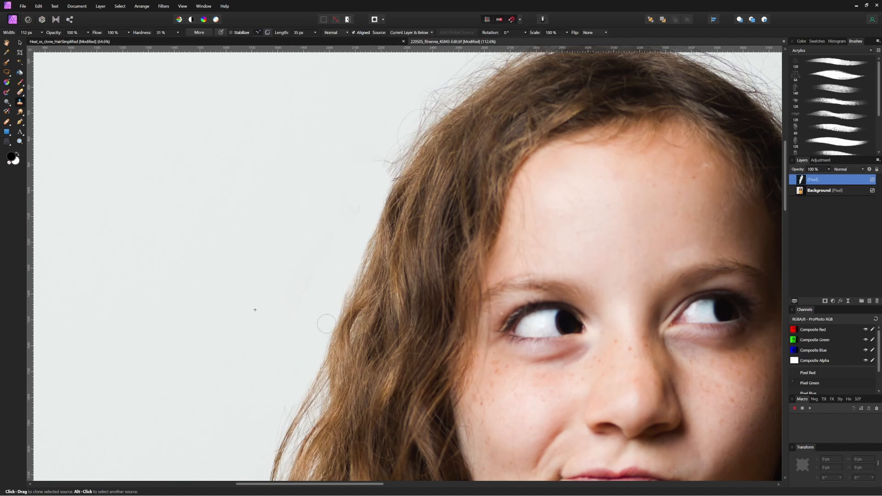
left_click_drag(384, 114, 334, 198)
left_click_drag(337, 262, 380, 191)
left_click_drag(380, 191, 396, 178)
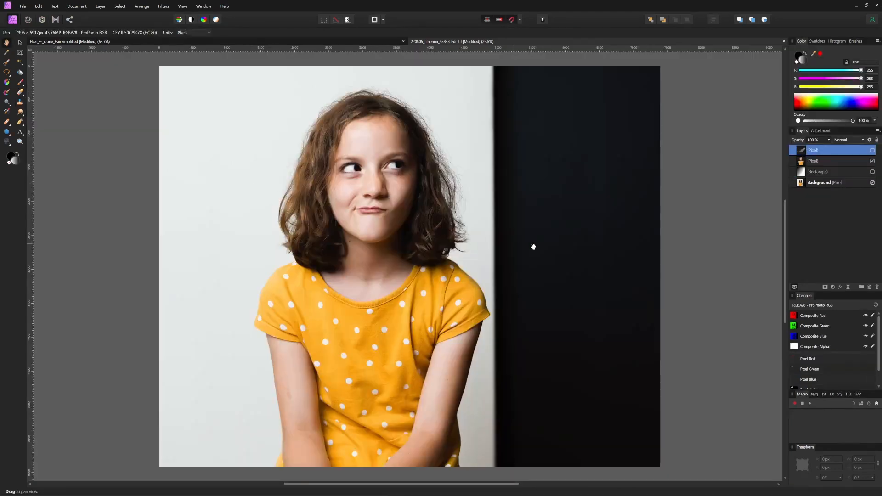
left_click_drag(533, 247, 352, 244)
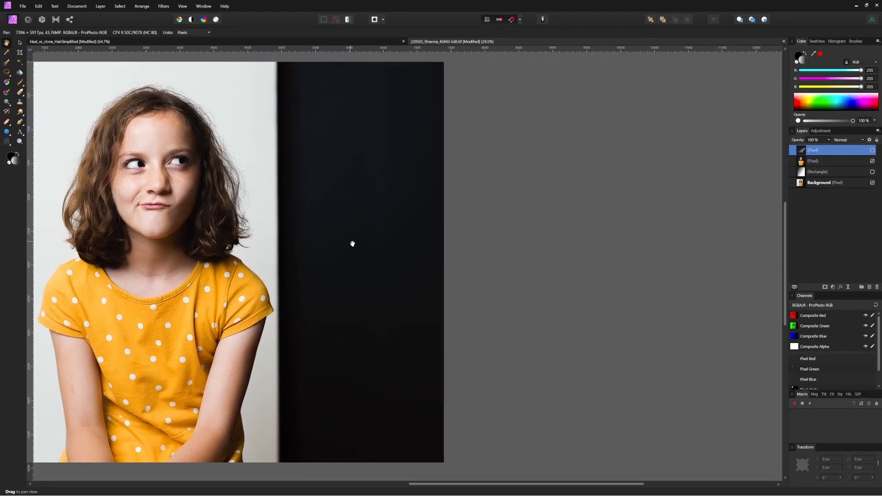
left_click(218, 8)
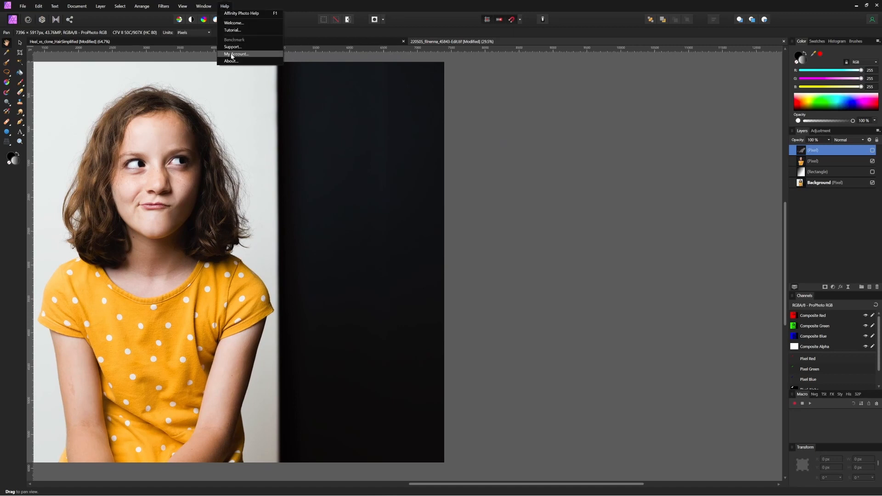
left_click(248, 56)
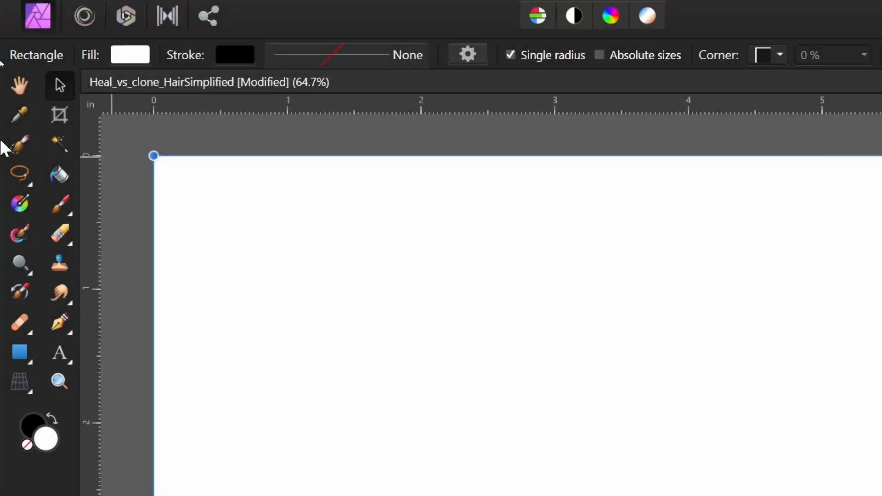
Cover the curve's lower end with cloned white background using a 415 px Clone Brush, first at 100% and again at 66% hardness.
left_click(58, 263)
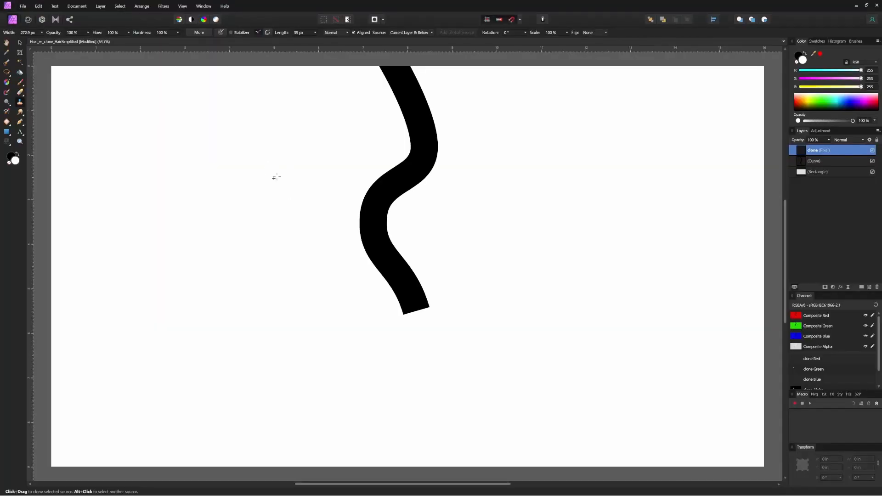
key("bracketright")
key("bracketright")
key("bracketright")
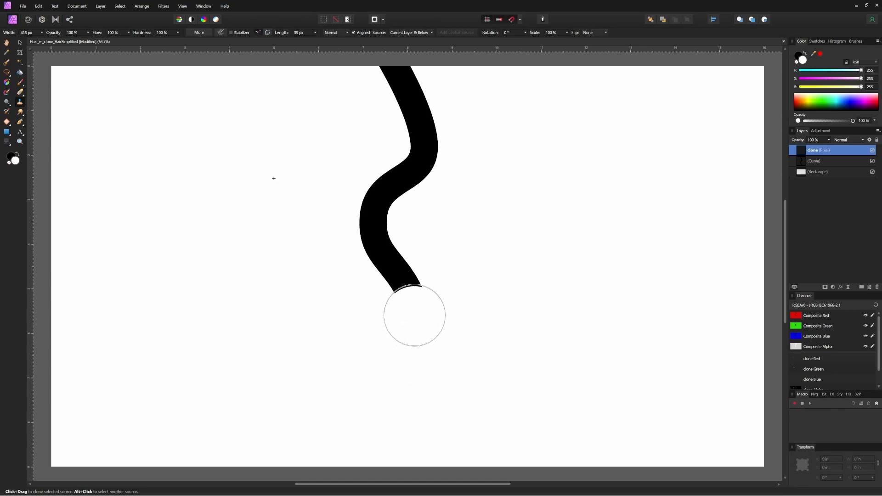
mouse_move(414, 305)
left_mouse_down()
mouse_move(335, 309)
mouse_move(375, 314)
mouse_move(376, 297)
mouse_move(366, 297)
mouse_move(344, 327)
left_mouse_up()
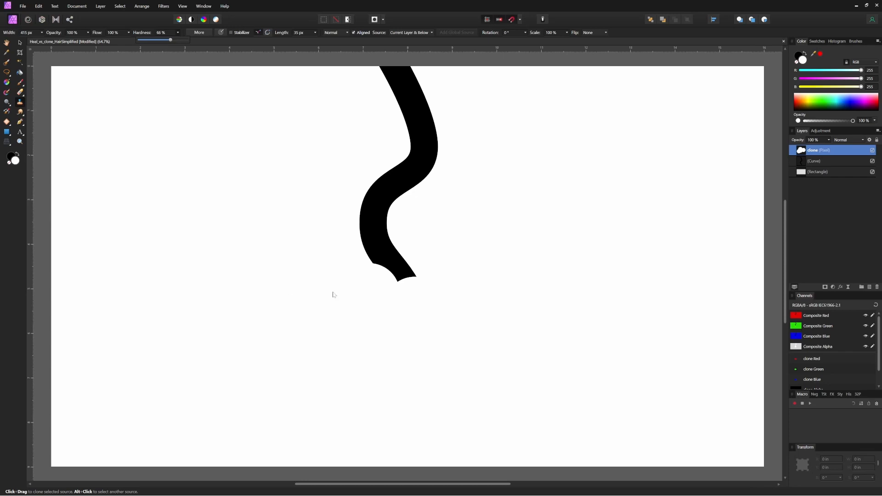
mouse_move(370, 277)
left_mouse_down()
mouse_move(388, 288)
mouse_move(407, 279)
mouse_move(350, 266)
left_mouse_up()
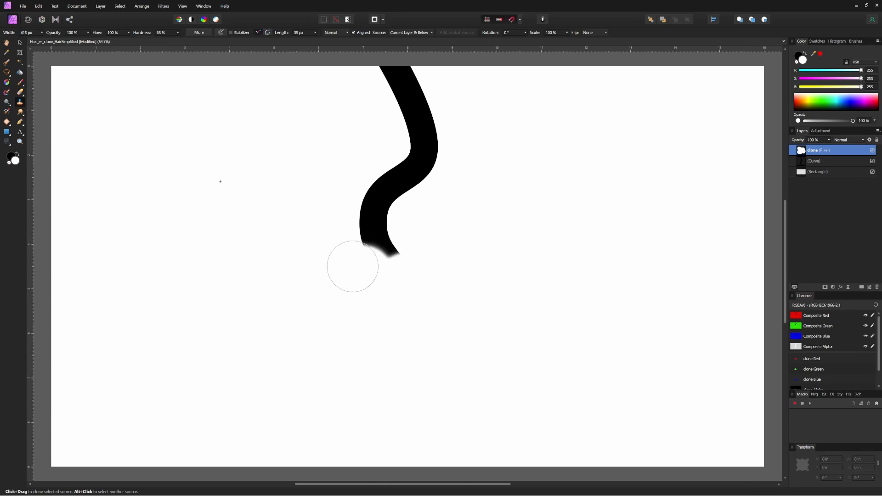
Lower the clone layer's opacity to 84% and clone beside the curve with the Clone Brush's blend mode set to Lighten.
mouse_move(802, 143)
left_mouse_down()
mouse_move(793, 143)
mouse_move(801, 143)
left_mouse_up()
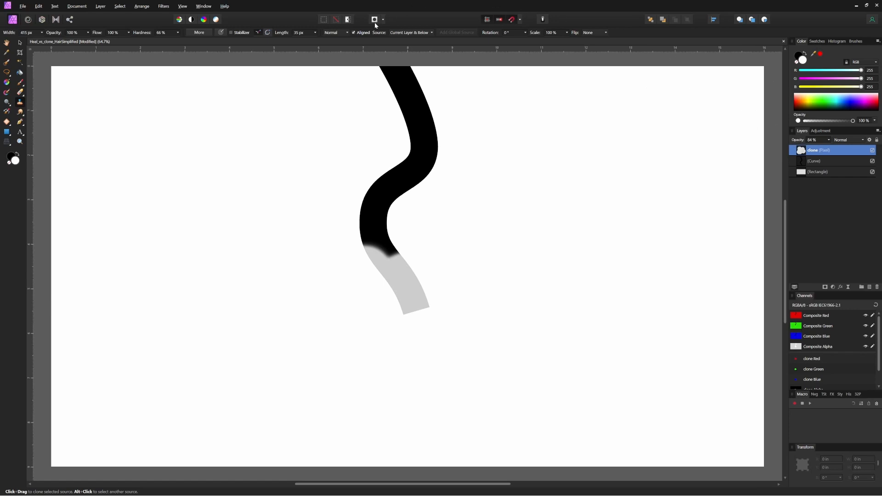
left_click(343, 34)
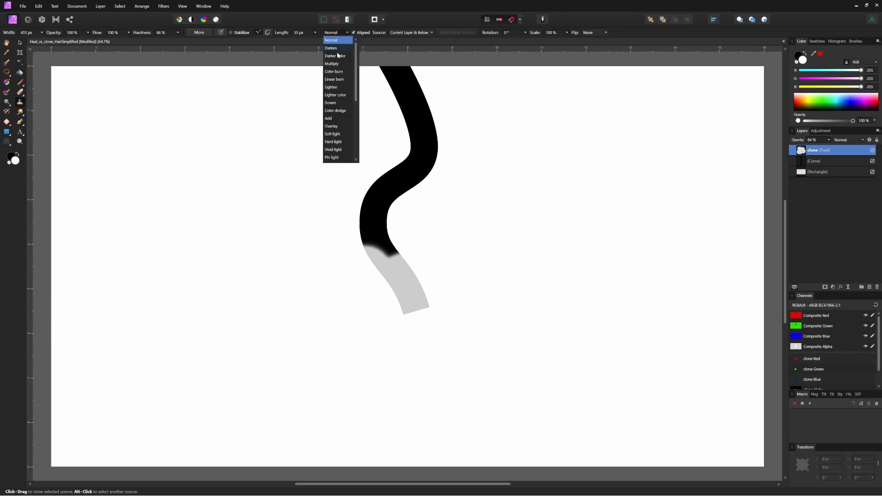
scroll(334, 120, "down", 1)
scroll(334, 142, "up", 1)
left_click(331, 87)
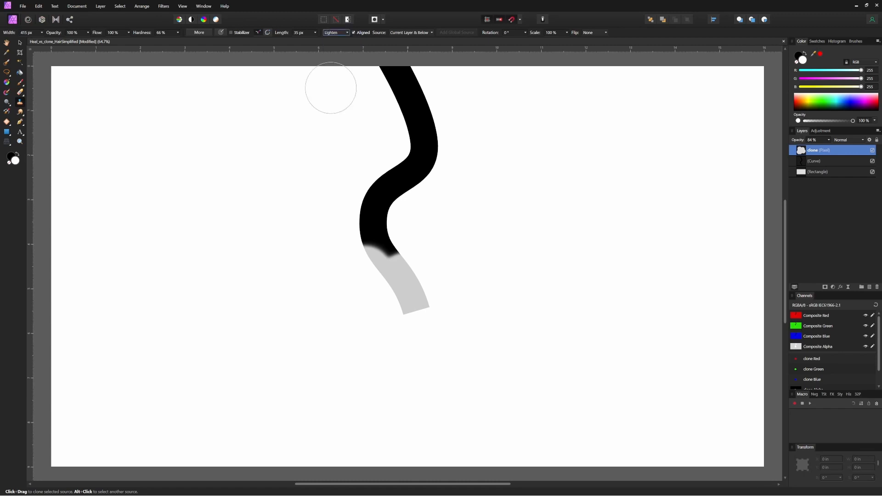
left_click_drag(333, 211, 339, 229)
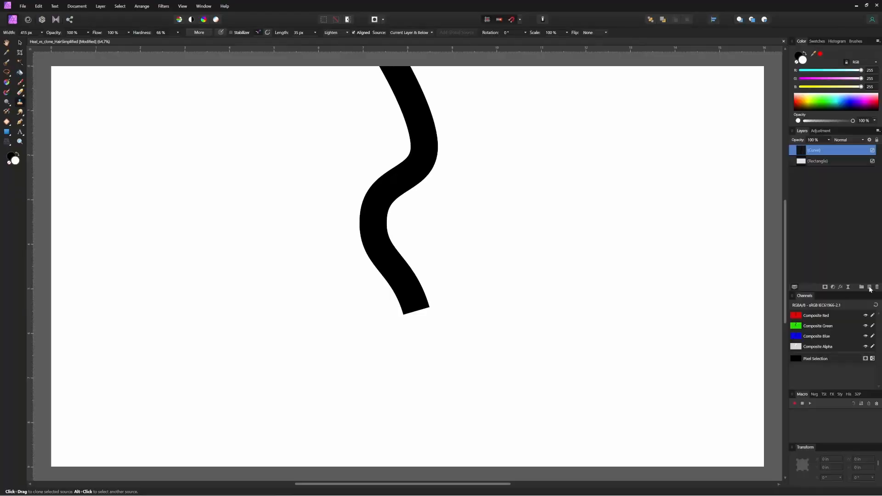
Name the new pixel layer heal and place two identical black ellipses, about 0.36 by 0.613 in, beneath it on either side of the curve.
key("Return")
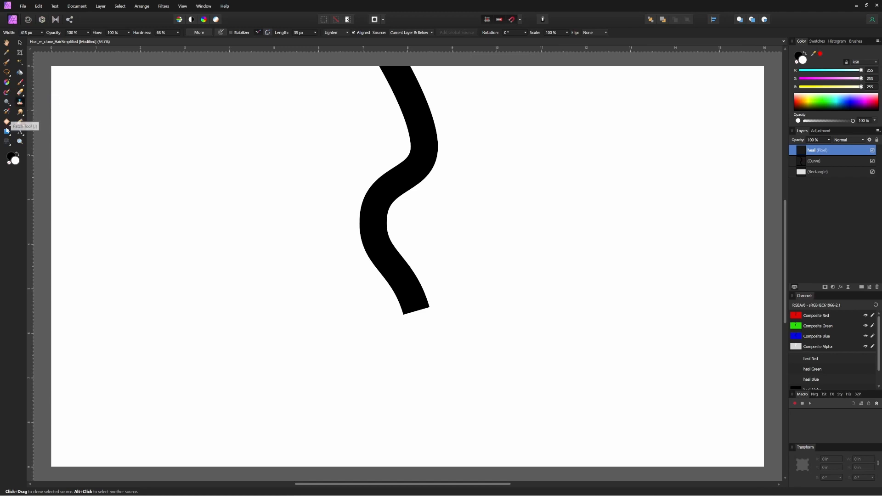
left_click_drag(7, 132, 37, 142)
mouse_move(187, 285)
left_mouse_down()
mouse_move(229, 324)
mouse_move(193, 302)
mouse_move(203, 311)
left_mouse_up()
left_click_drag(802, 150, 803, 165)
left_click(815, 150)
mouse_move(194, 296)
left_mouse_down()
mouse_move(349, 306)
mouse_move(591, 298)
left_mouse_up()
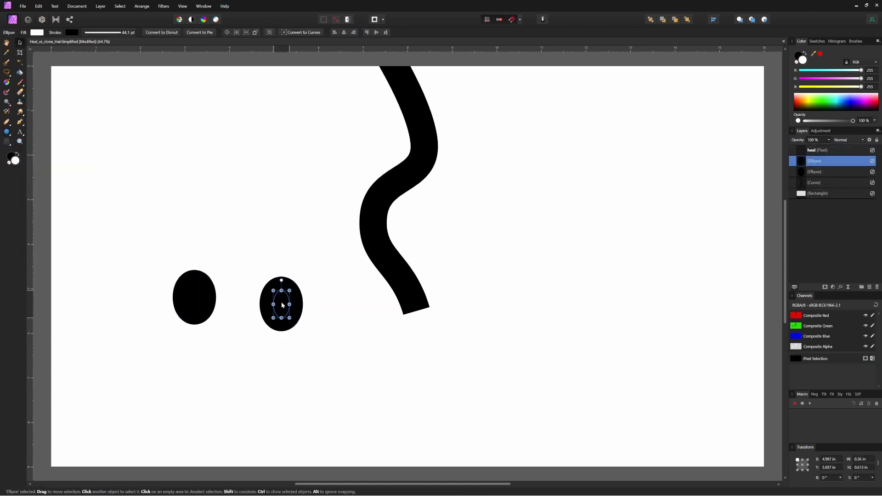
Remove the left ellipse with the Healing Brush on the heal layer, sampling the white area above it and redoing the first stroke.
left_click(815, 151)
left_click(7, 122)
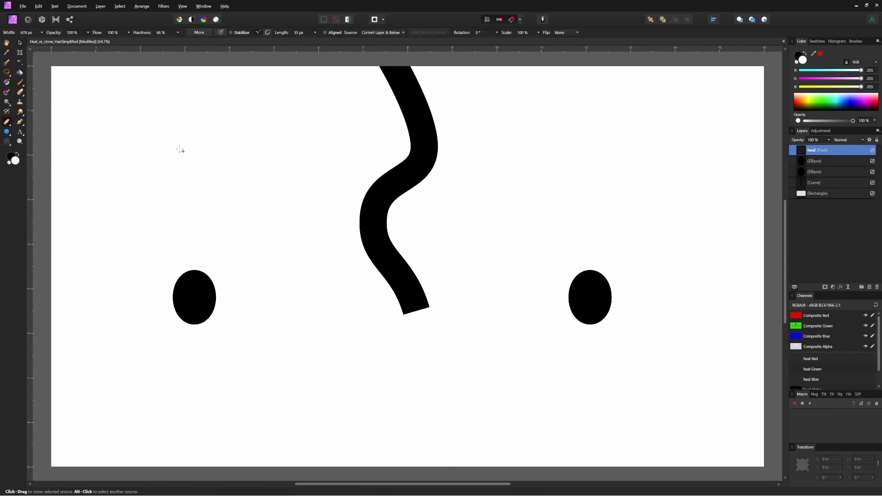
left_click_drag(149, 296, 191, 299)
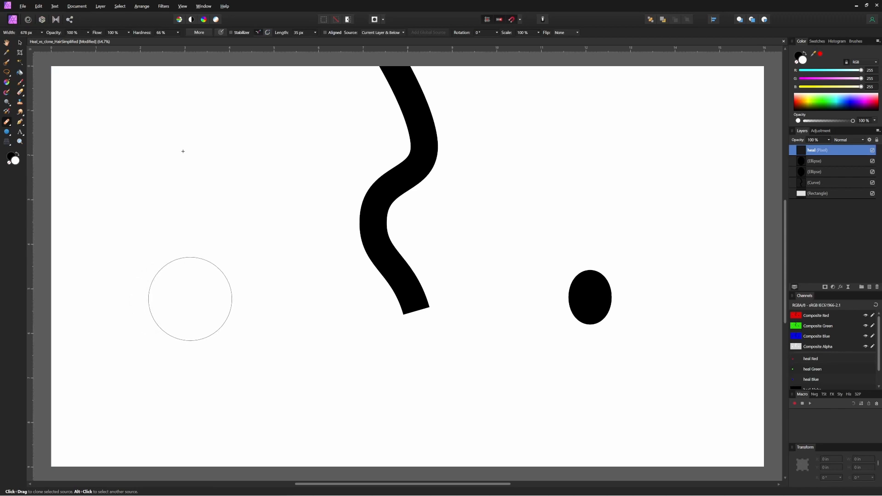
key("ctrl+z")
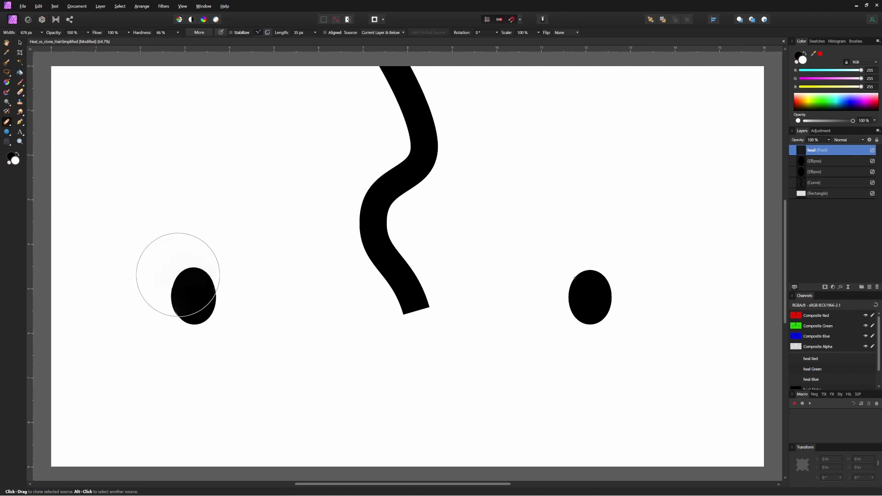
mouse_move(187, 295)
left_mouse_down()
mouse_move(146, 264)
mouse_move(158, 287)
mouse_move(189, 296)
mouse_move(198, 280)
mouse_move(184, 261)
mouse_move(160, 256)
mouse_move(149, 271)
mouse_move(162, 292)
mouse_move(185, 284)
mouse_move(172, 251)
left_mouse_up()
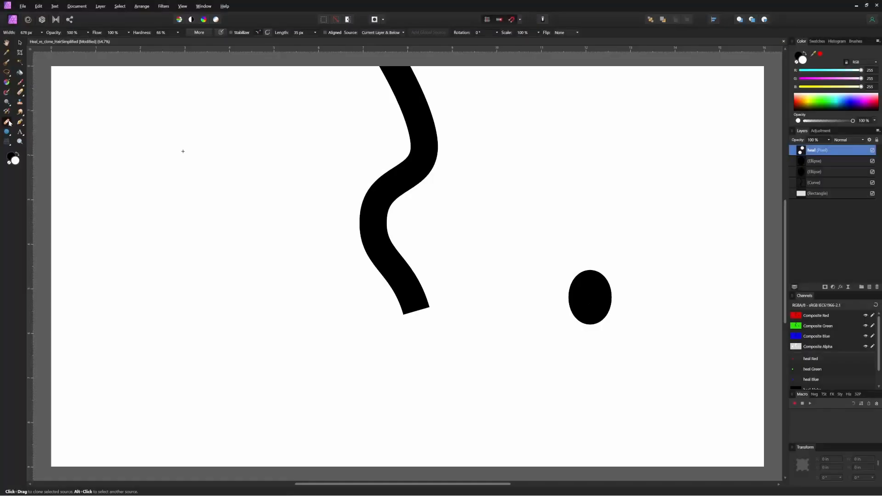
Remove the right ellipse with the Patch Tool, outlining it loosely and taking the source from the white area above.
left_click(6, 121)
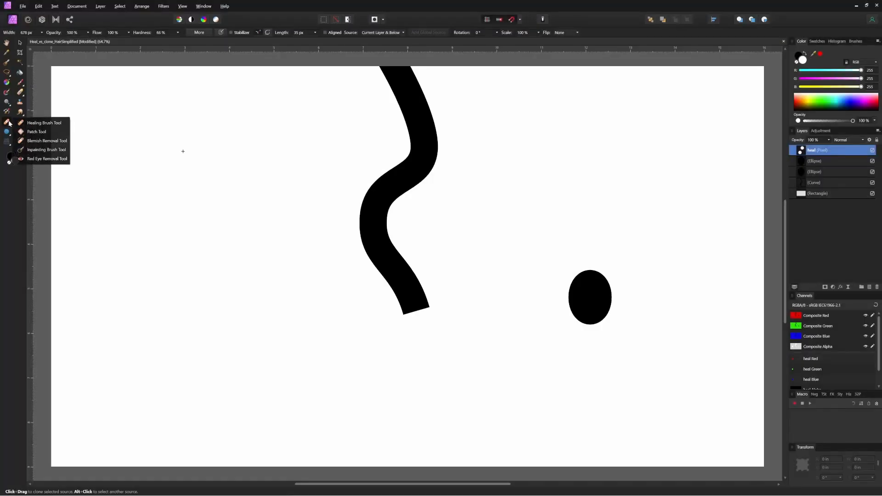
left_click(26, 131)
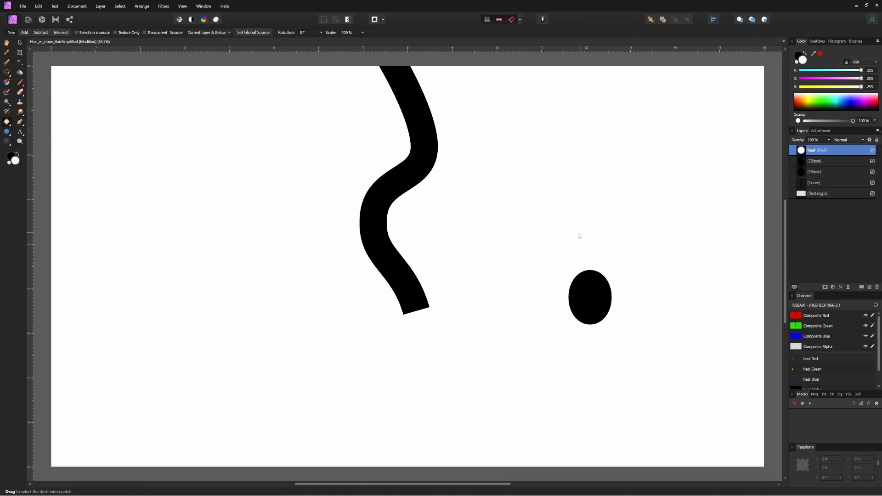
mouse_move(562, 349)
left_mouse_down()
mouse_move(613, 361)
mouse_move(649, 348)
mouse_move(665, 321)
mouse_move(669, 278)
mouse_move(649, 245)
mouse_move(600, 232)
left_mouse_up()
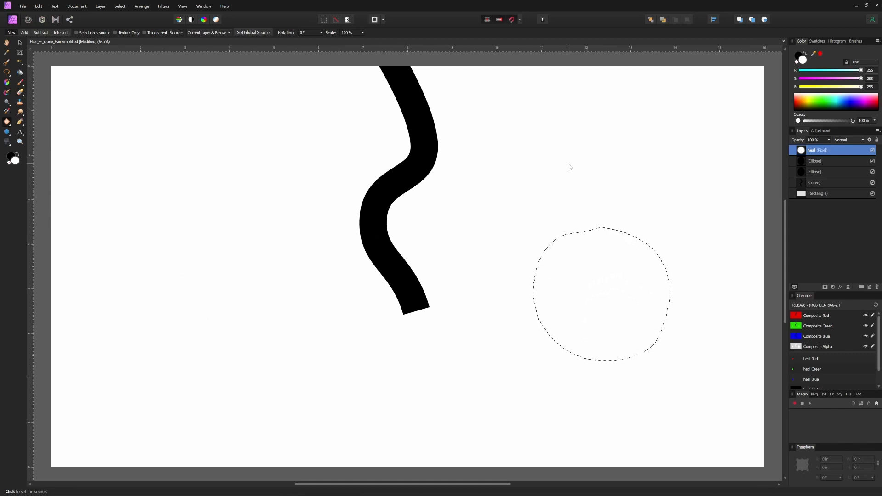
left_click(522, 145)
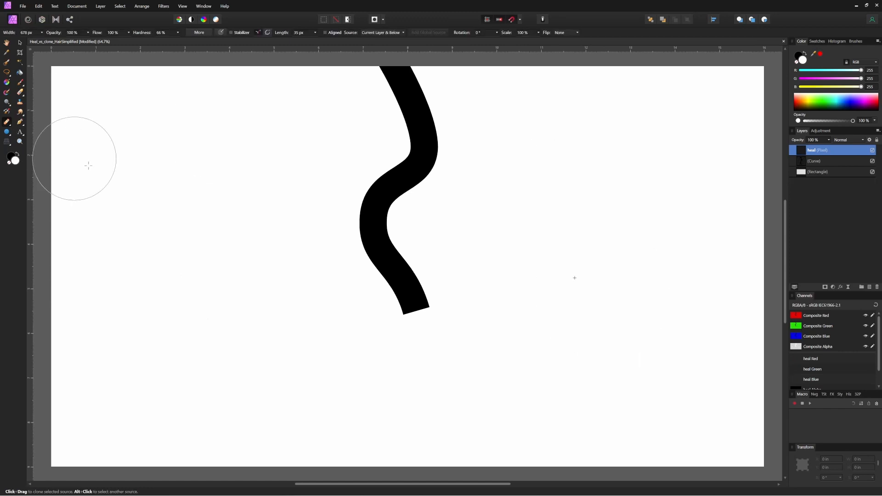
Try to heal the curve's lower end with white sampled left of the curve, and undo the healing.
left_click(213, 166, "alt")
mouse_move(412, 348)
left_mouse_down()
mouse_move(421, 319)
mouse_move(414, 303)
left_mouse_up()
left_click(415, 303)
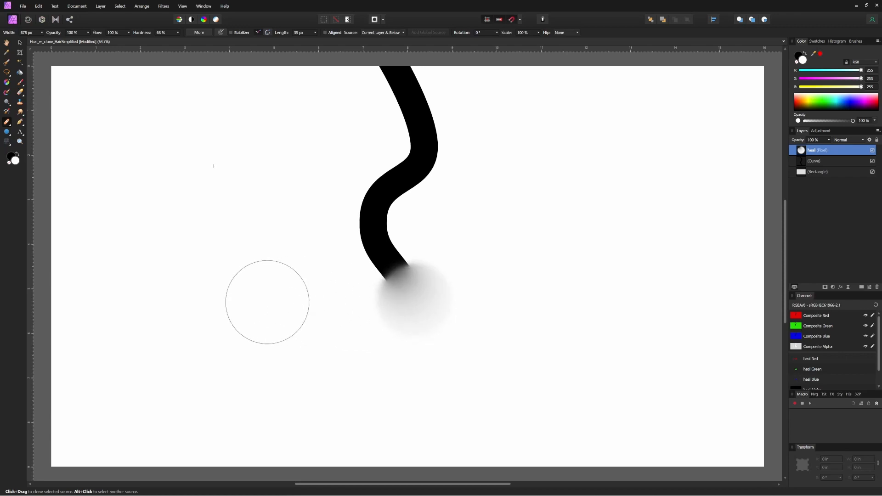
key("ctrl+z")
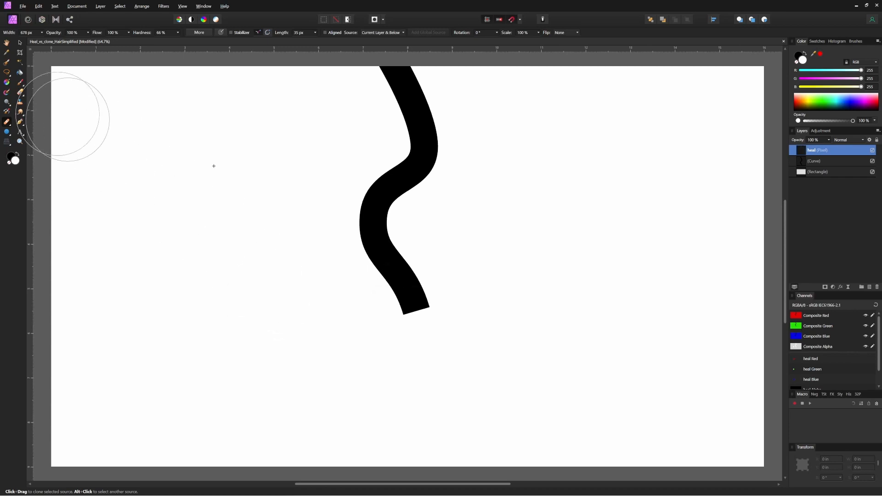
Cover the curve's lower end with the Clone Brush on the heal layer, sampling white background left of the curve.
left_click(20, 102)
left_click(238, 190, "alt")
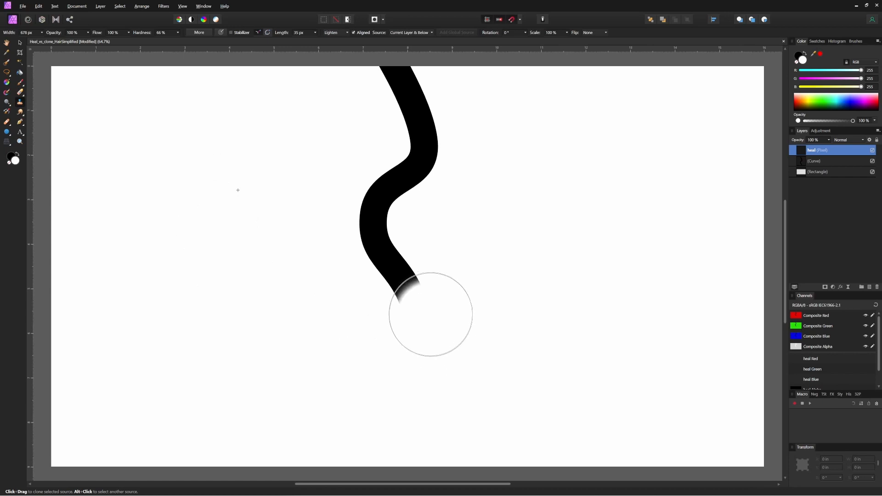
mouse_move(419, 300)
left_mouse_down()
mouse_move(398, 285)
mouse_move(413, 307)
mouse_move(390, 276)
mouse_move(397, 282)
left_mouse_up()
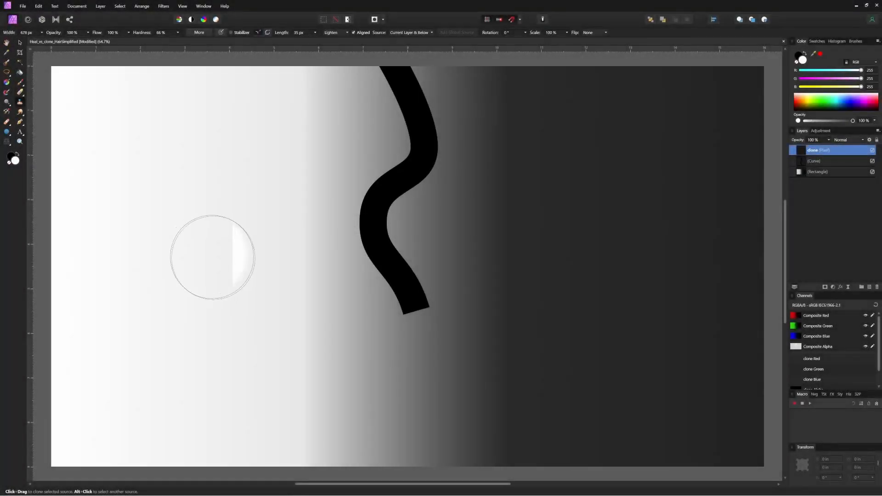
Clone over the curve's lower half on the gradient, undoing the version sampled directly below and using a lighter source nearer the white side.
key("alt")
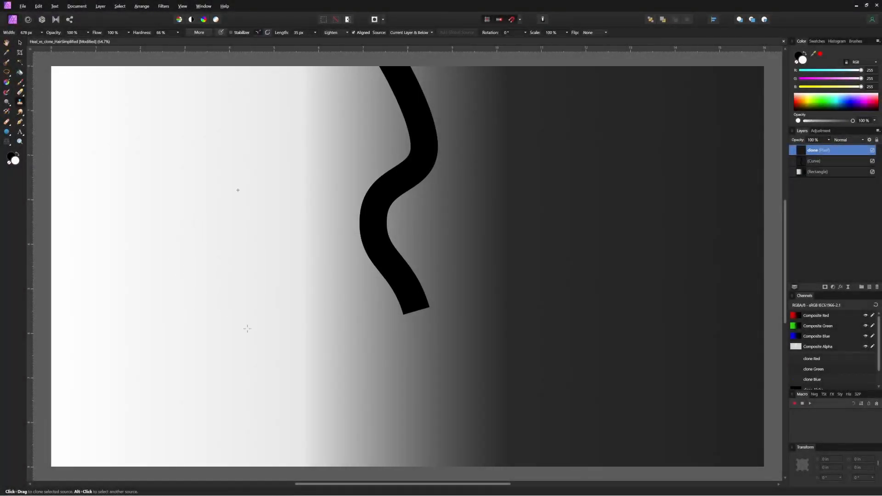
left_click(413, 412, "alt")
mouse_move(418, 401)
left_mouse_down()
mouse_move(427, 372)
mouse_move(421, 324)
mouse_move(391, 233)
left_mouse_up()
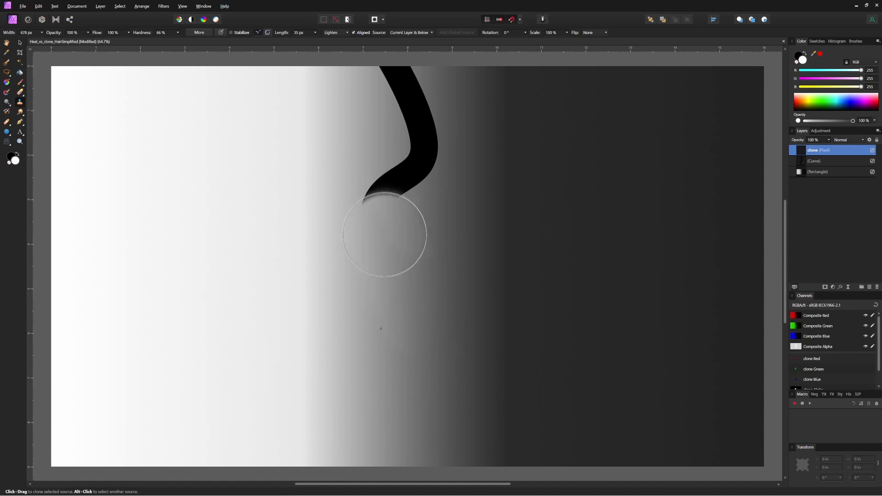
key("ctrl+z")
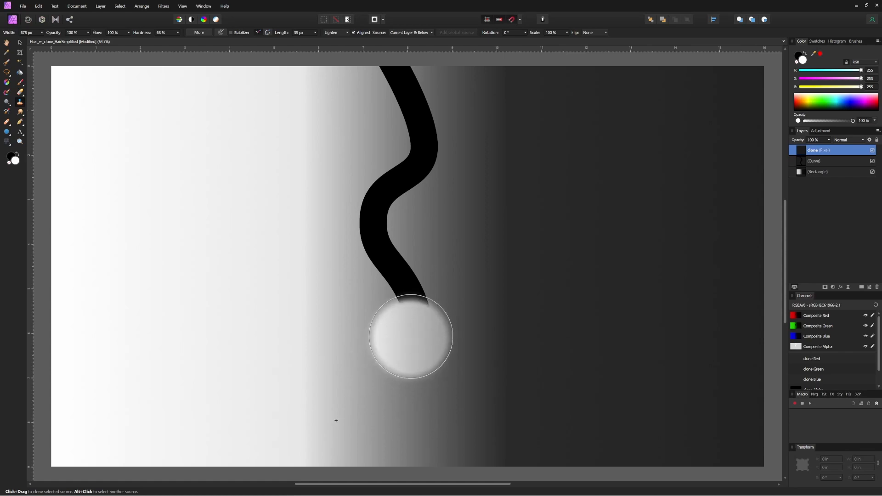
mouse_move(376, 413)
left_mouse_down()
mouse_move(378, 382)
mouse_move(409, 318)
mouse_move(380, 218)
mouse_move(392, 308)
left_mouse_up()
key("ctrl+z")
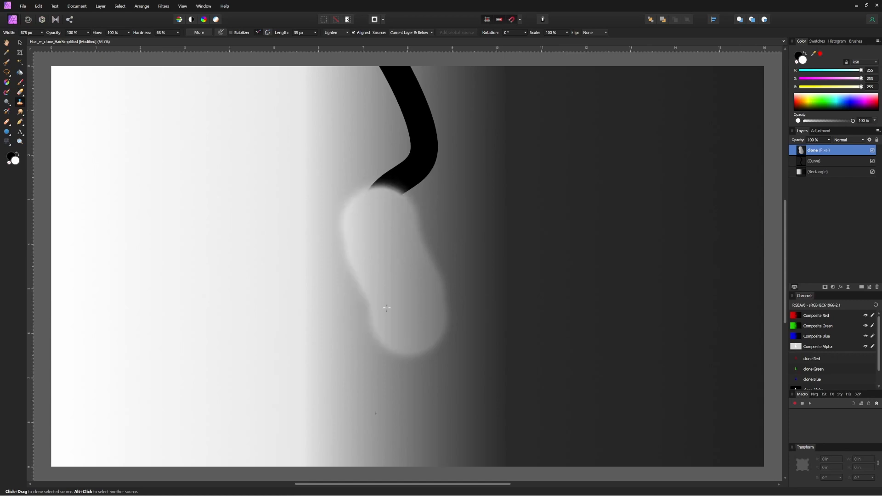
Heal the edge of the light cloned patch with the Healing Brush, sampling the pale part of the gradient.
left_click(7, 122)
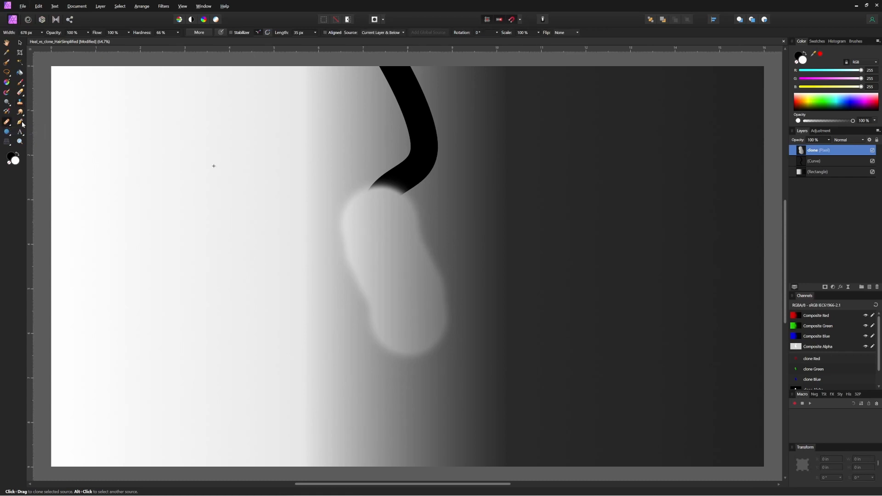
left_click(225, 296, "alt")
mouse_move(339, 255)
left_mouse_down()
mouse_move(359, 250)
mouse_move(395, 284)
mouse_move(404, 321)
mouse_move(399, 260)
mouse_move(374, 265)
left_mouse_up()
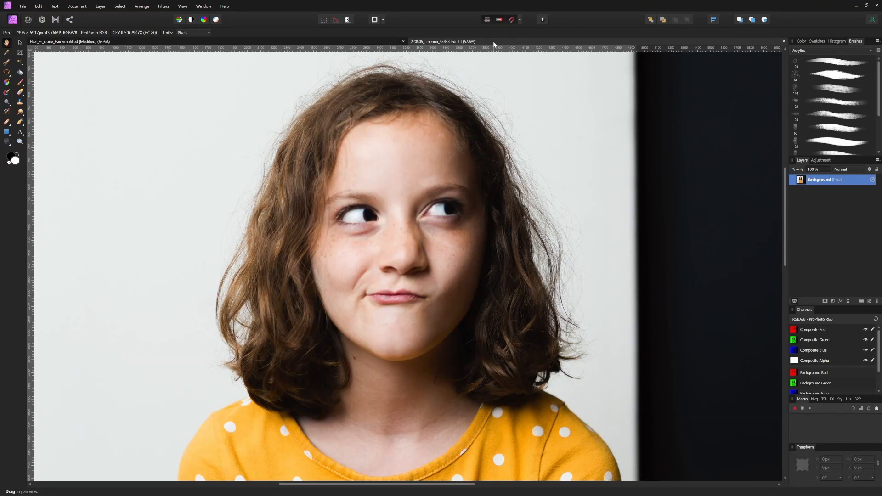
Add an empty pixel layer above the portrait and set the Healing Brush source to Current Layer & Below.
left_click(869, 301)
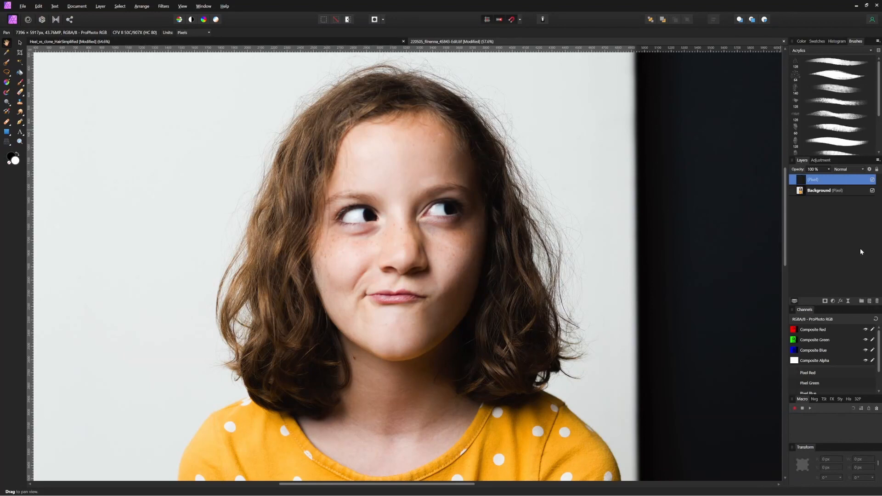
left_click(7, 122)
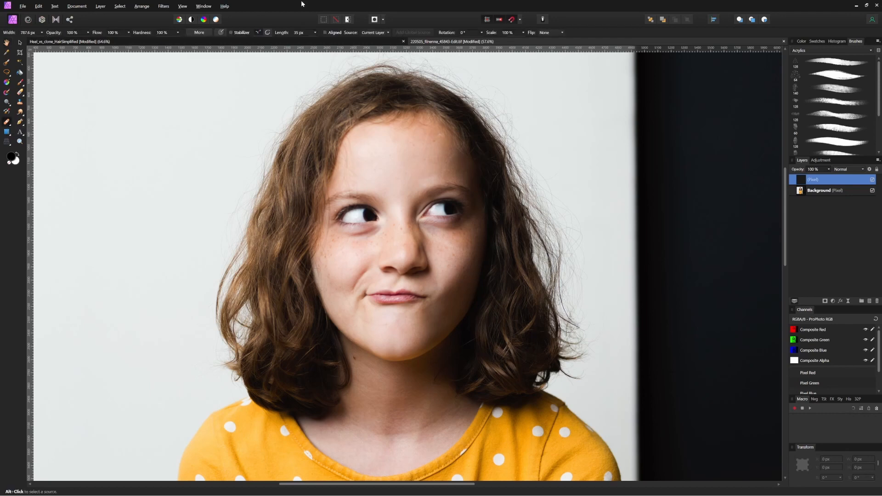
left_click(376, 33)
left_click(375, 48)
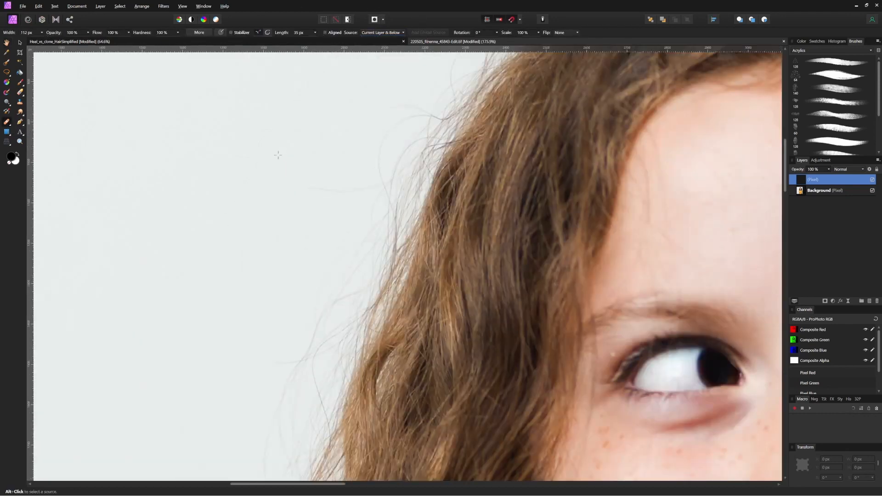
Try healing the stray hairs left of the girl's head at 112 px, sampling the pale background beside them.
left_click(278, 155, "alt")
mouse_move(341, 250)
left_mouse_down()
mouse_move(296, 287)
mouse_move(304, 289)
mouse_move(301, 317)
mouse_move(272, 354)
left_mouse_up()
mouse_move(392, 99)
left_mouse_down()
mouse_move(390, 179)
mouse_move(422, 130)
mouse_move(360, 265)
left_mouse_up()
left_click(226, 106, "alt")
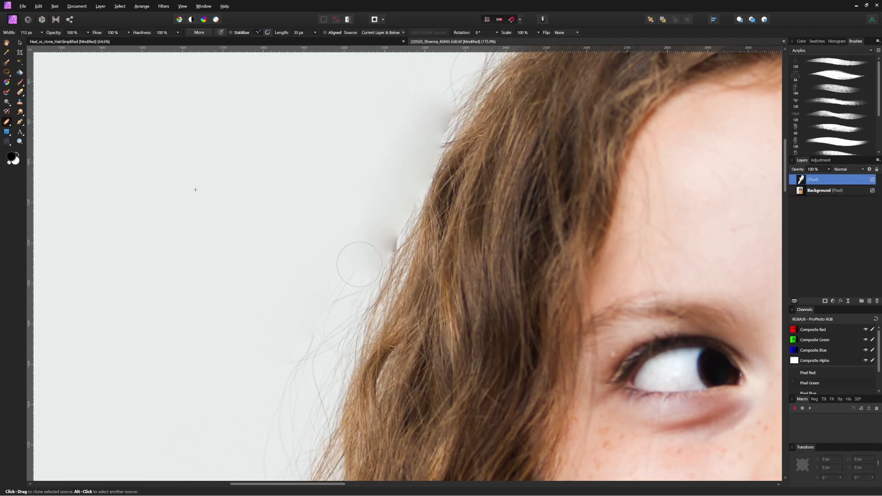
left_click_drag(324, 311, 297, 373)
scroll(354, 238, "down", 5)
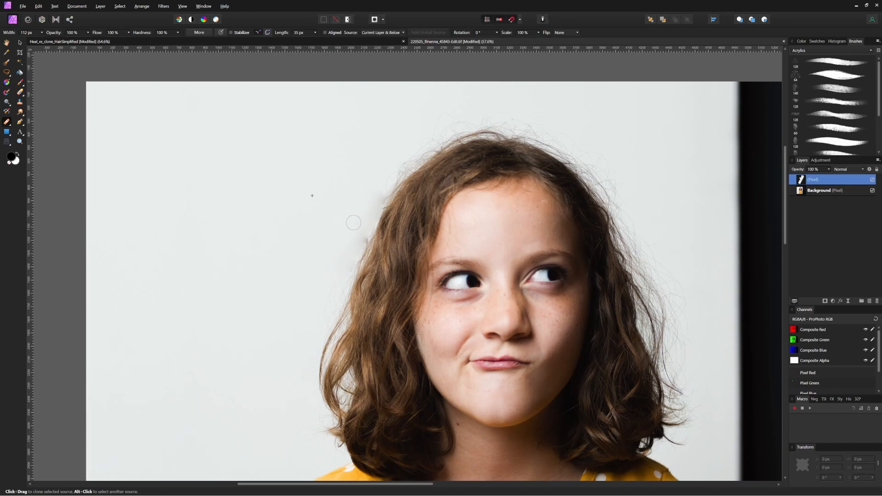
Set up the Clone Brush with source Current Layer & Below and 31% hardness, sampling background left of the head.
key("s")
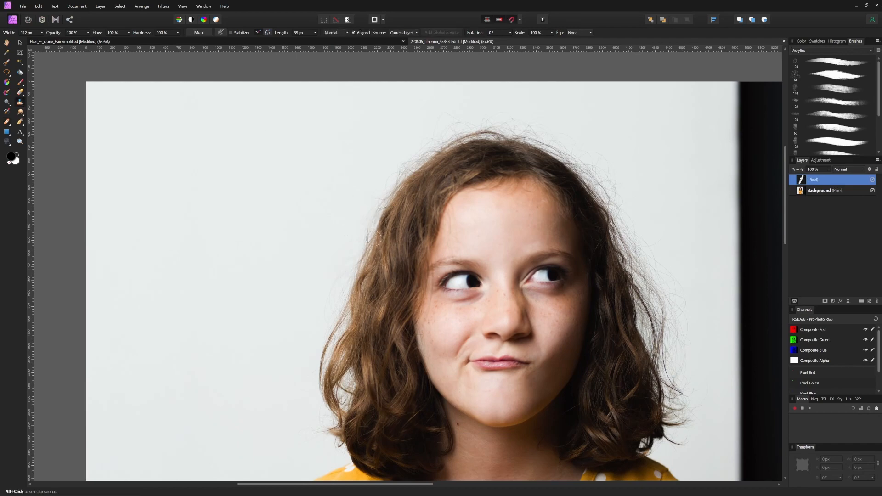
scroll(374, 238, "up", 4)
left_click(274, 175, "alt")
left_click(415, 32)
left_click(409, 48)
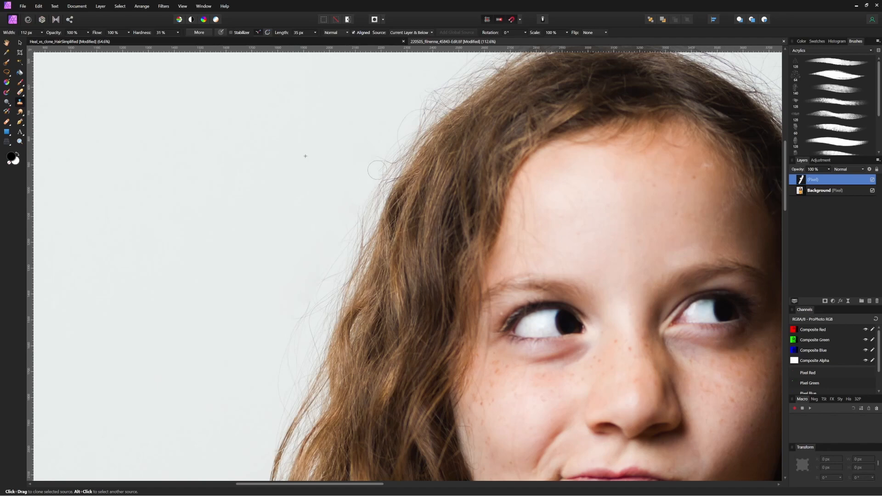
Clone pale background over the stray hairs along the left side of the girl's hair, resampling nearby.
mouse_move(374, 199)
left_mouse_down()
mouse_move(339, 280)
mouse_move(288, 340)
mouse_move(291, 397)
mouse_move(330, 296)
mouse_move(333, 321)
left_mouse_up()
left_click_drag(388, 165, 337, 249)
left_click(326, 169, "alt")
mouse_move(355, 208)
left_mouse_down()
mouse_move(351, 236)
mouse_move(412, 171)
left_mouse_up()
Clone away the flyaway hairs around the crown with fresh background samples, and touch up the hair's left edge.
left_click(368, 110, "alt")
left_click_drag(401, 132, 426, 156)
mouse_move(507, 89)
left_mouse_down()
mouse_move(488, 119)
mouse_move(561, 81)
mouse_move(590, 115)
left_mouse_up()
left_click(437, 111, "alt")
left_click(656, 85, "alt")
left_click(631, 81, "alt")
left_click(309, 185, "alt")
left_click_drag(375, 203, 351, 234)
scroll(392, 184, "down", 5)
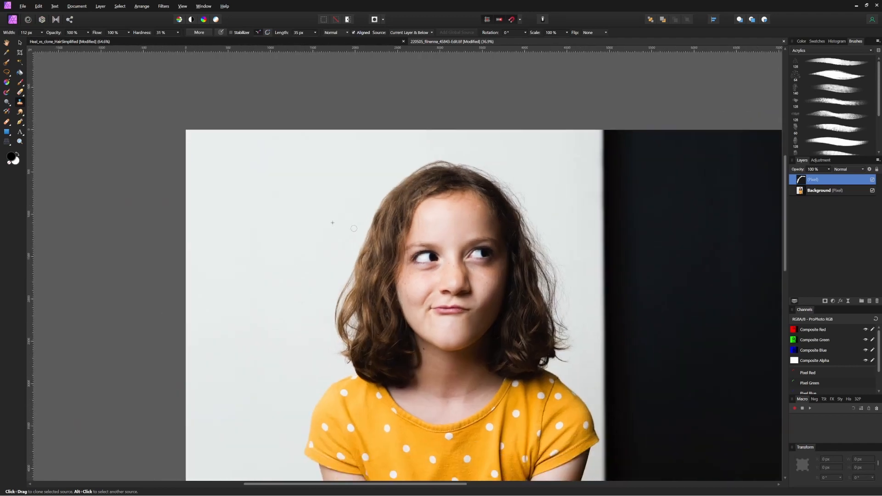
Toggle the retouching layer's visibility to compare the cloned hair edge with the original.
scroll(354, 228, "up", 2)
left_click(873, 180)
left_click(872, 180)
left_click(873, 180)
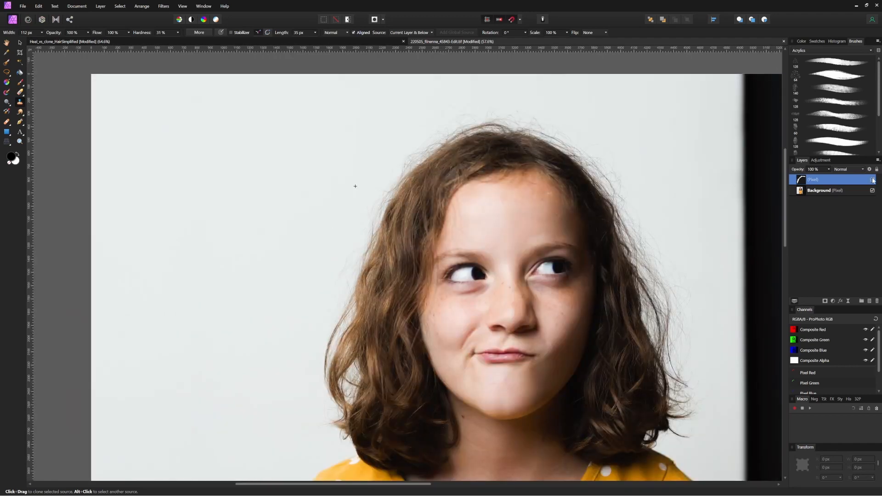
left_click(873, 179)
left_click(873, 180)
left_click(873, 180)
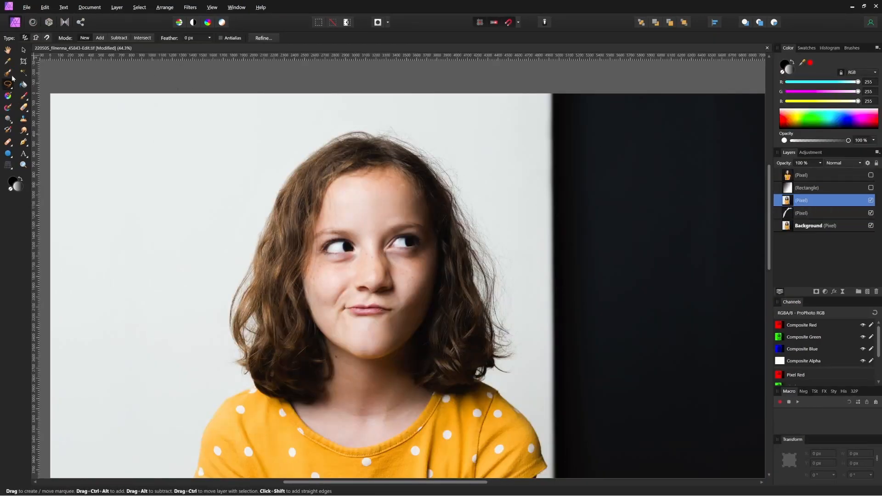
Lasso the cleaned hair edge and adjoining background left of the head, and duplicate the selection onto its own layer.
left_click_drag(369, 111, 366, 148)
mouse_move(288, 307)
left_mouse_down()
mouse_move(289, 370)
mouse_move(135, 213)
mouse_move(234, 115)
left_mouse_up()
key("ctrl+j")
Mirror the copied hair edge horizontally onto the right side of the head and rotate it by about 3.3°.
key("v")
left_click_drag(135, 240, 577, 206)
left_click_drag(483, 112, 494, 91)
Align the mirrored patch with the right hairline at 65% opacity, narrow it to about 1840 px, and restore 100% opacity.
key("6")
key("5")
left_click_drag(479, 210, 463, 212)
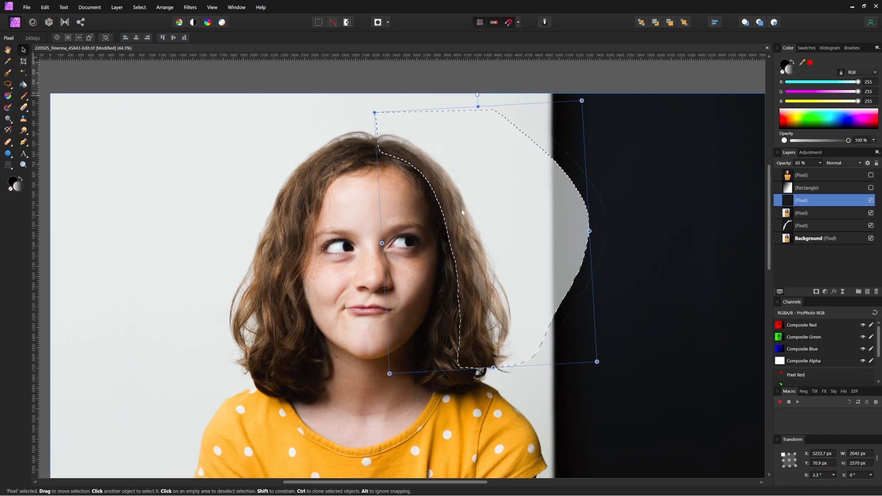
left_click_drag(590, 231, 569, 232)
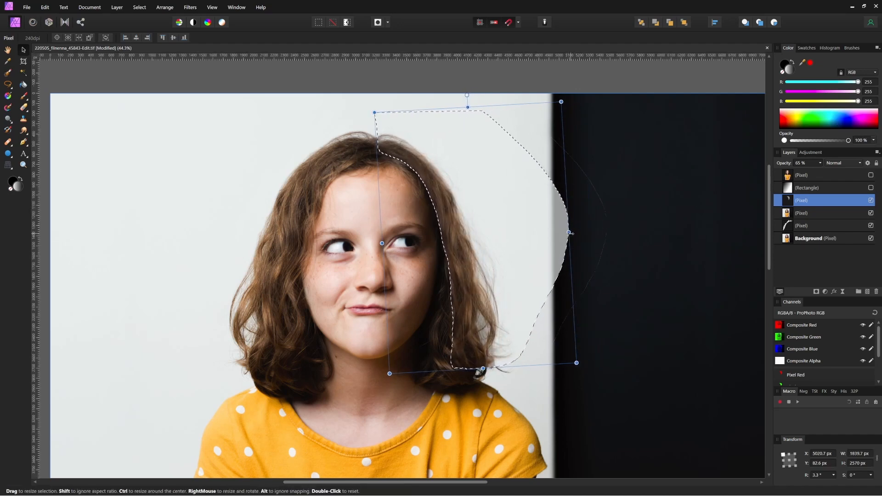
key("0")
left_click(641, 135)
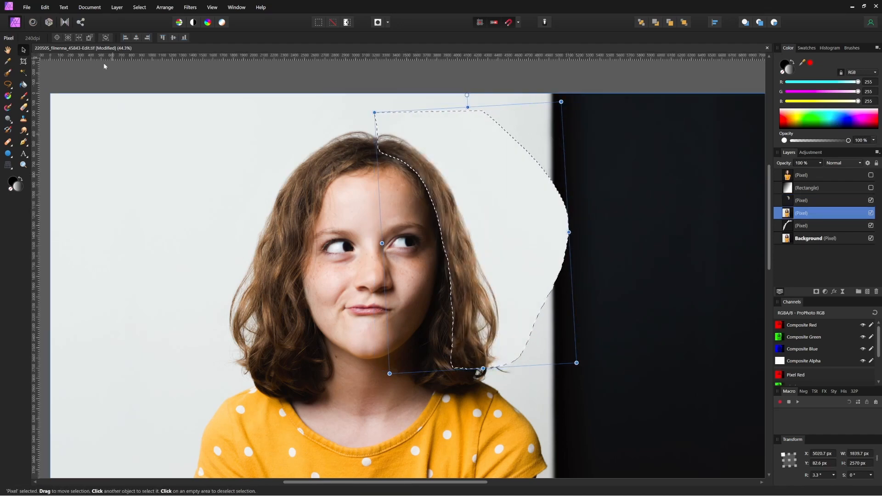
Deselect, and erase the mirrored patch's outer and lower edges to blend them, using a 552.8 px eraser with 8% hardness.
left_click(23, 107)
key("ctrl+d")
key("bracketright")
key("bracketright")
key("bracketright")
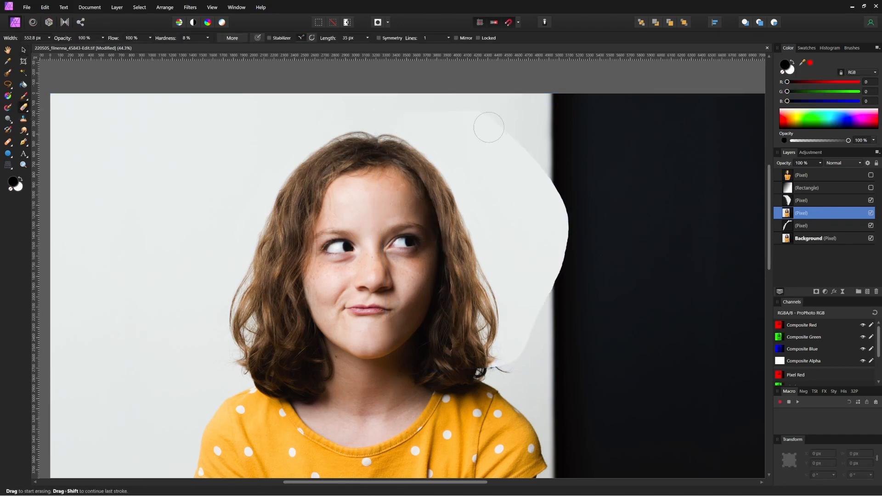
key("alt+bracketright")
mouse_move(482, 120)
left_mouse_down()
mouse_move(579, 219)
mouse_move(513, 360)
mouse_move(501, 362)
mouse_move(475, 326)
mouse_move(519, 184)
left_mouse_up()
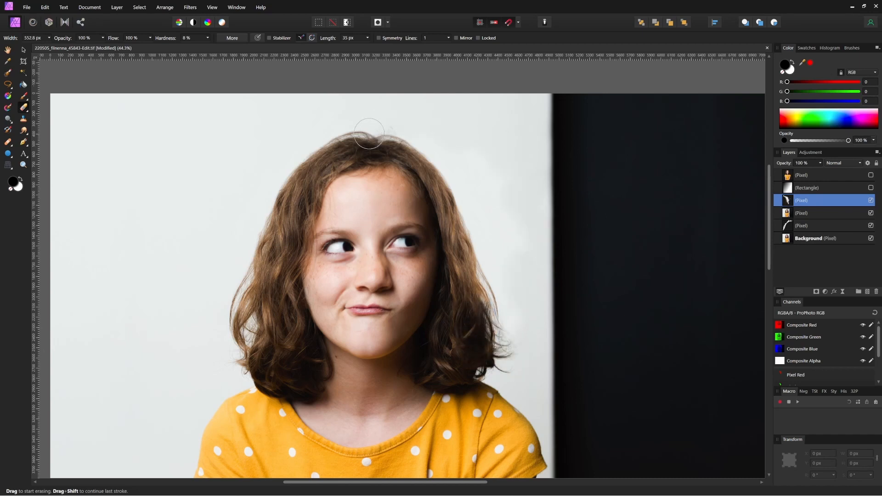
mouse_move(453, 311)
left_mouse_down()
mouse_move(410, 185)
mouse_move(388, 166)
mouse_move(440, 231)
mouse_move(452, 381)
left_mouse_up()
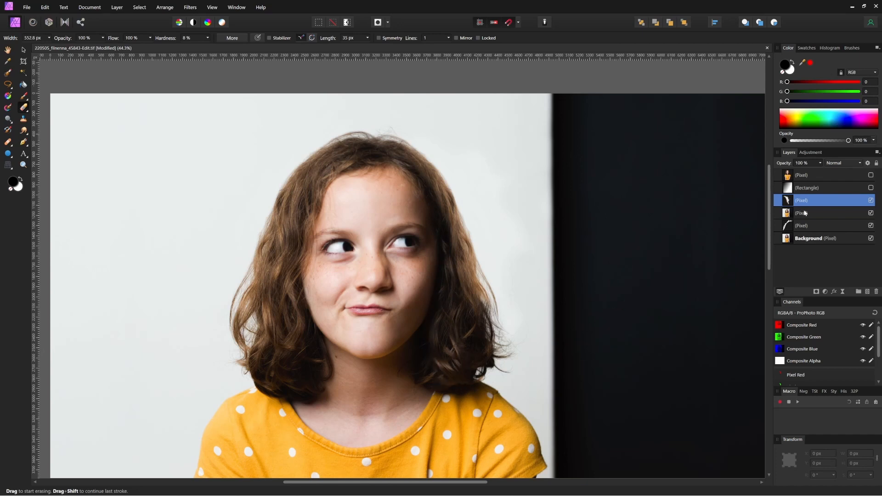
Toggle the mirrored hair patch's visibility to compare the right hair edge before and after.
left_click(871, 201)
left_click(870, 200)
left_click(870, 201)
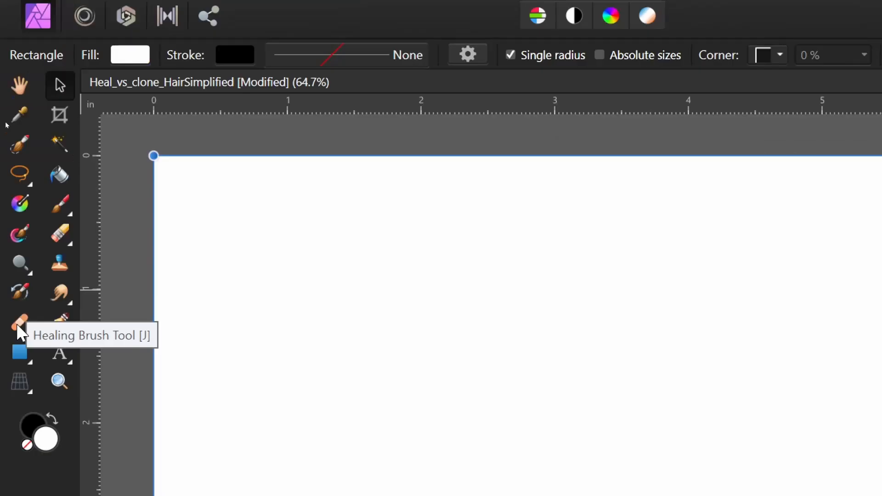